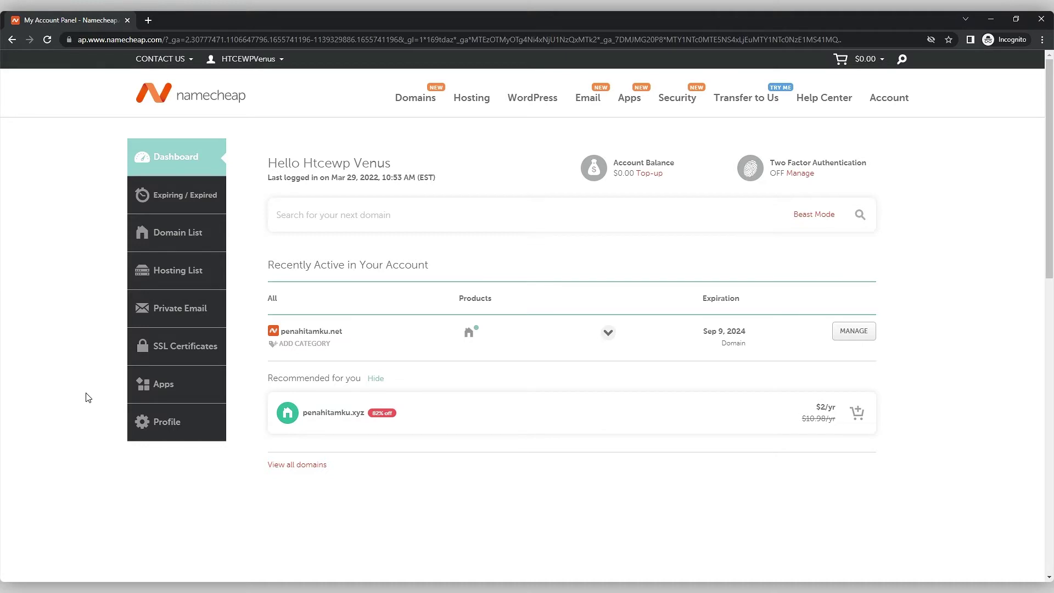
Step: Open My Apps in the Namecheap sidebar to list EasyWP and Supersonic CDN
{"action": "left_click", "coordinate": [153, 389]}
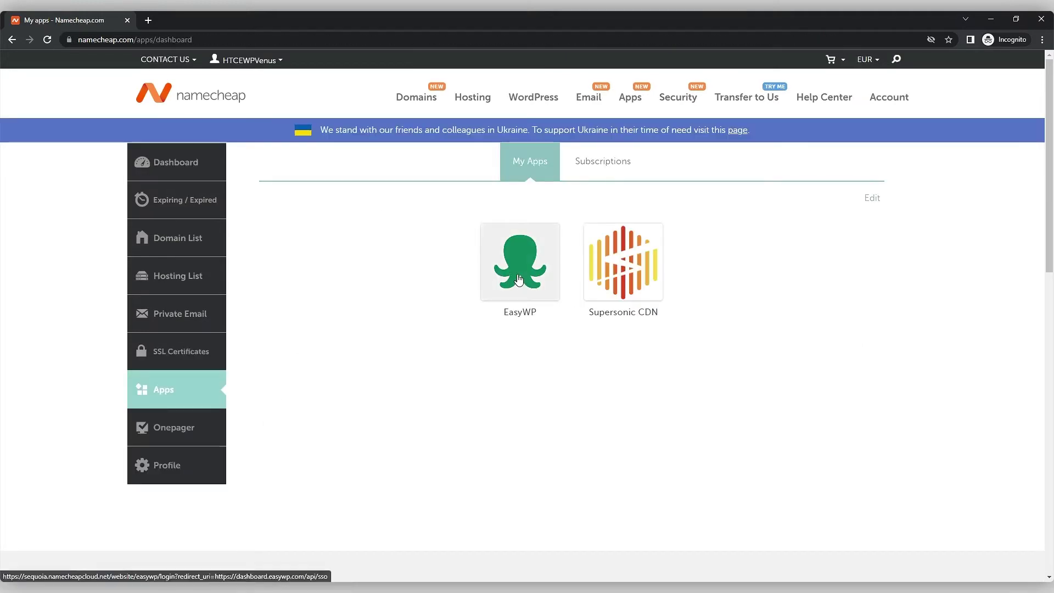
Step: Launch the EasyWP dashboard and open Test website's WordPress admin in a new tab
{"action": "left_click", "coordinate": [519, 280]}
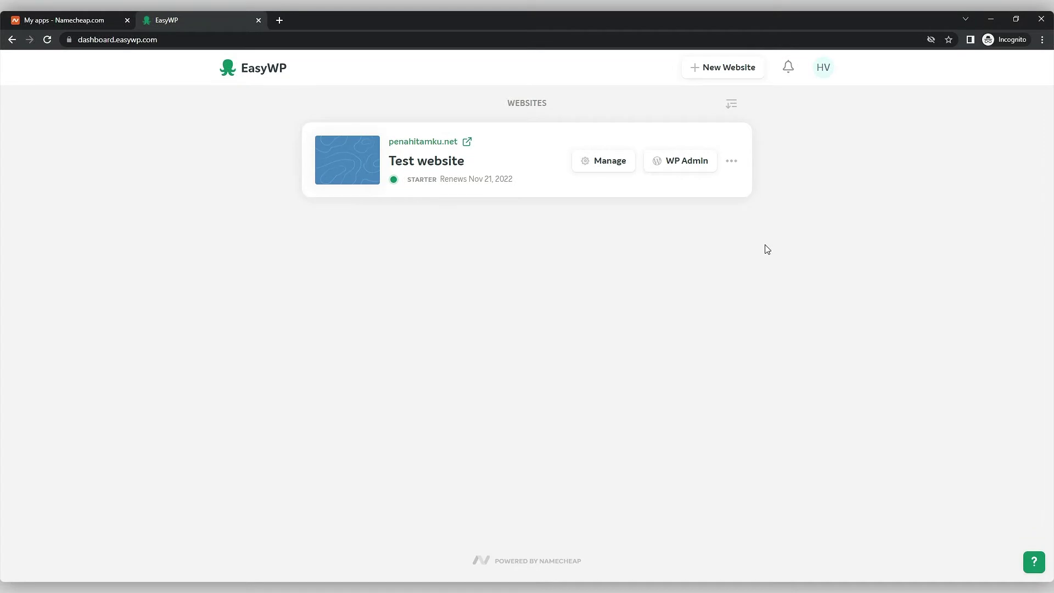
{"action": "left_click", "coordinate": [688, 160]}
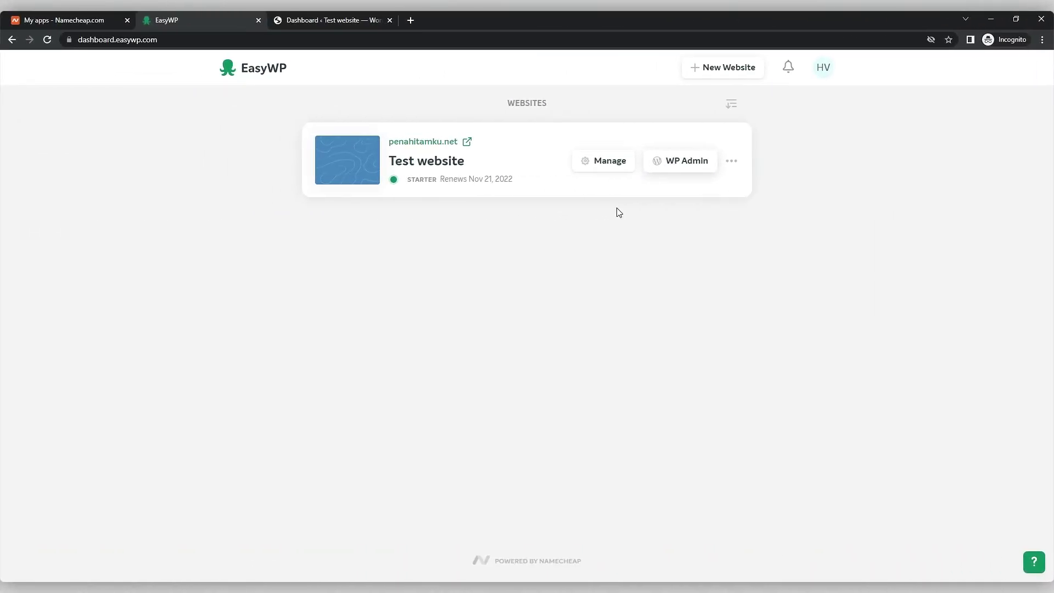
Step: Manage Test website and scroll its Overview: WordPress 6.0, penahitamku.net, no SSL, Online
{"action": "left_click", "coordinate": [589, 166]}
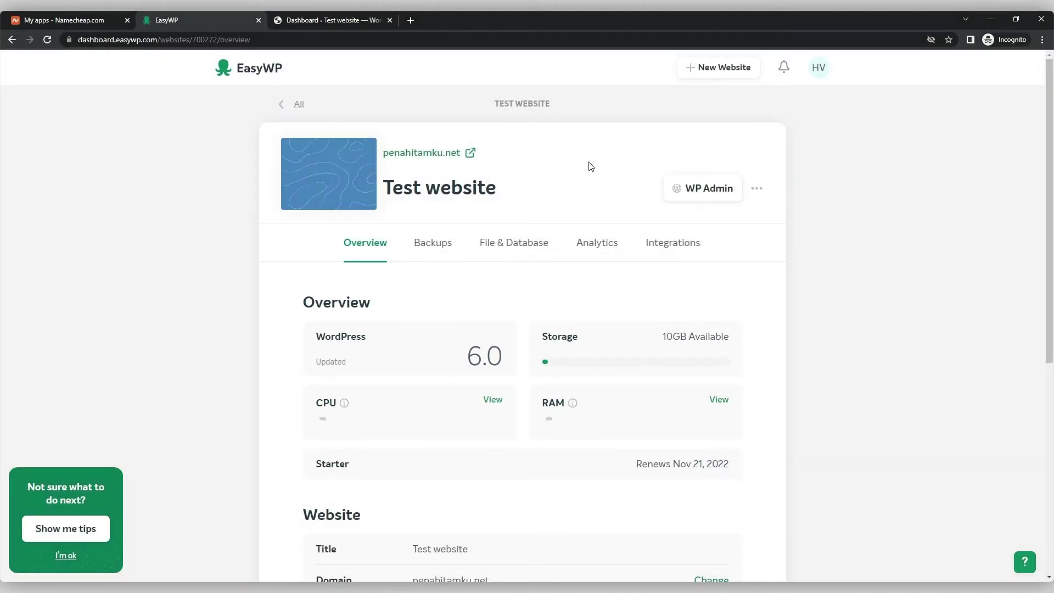
{"action": "scroll", "coordinate": [588, 181], "scroll_direction": "down", "scroll_amount": 1}
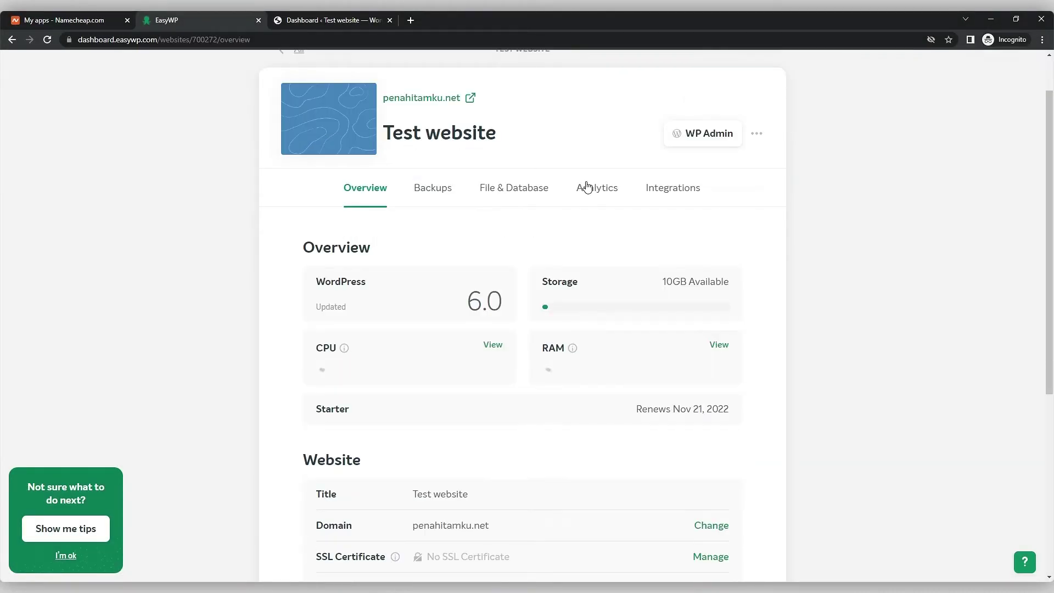
{"action": "scroll", "coordinate": [587, 189], "scroll_direction": "down", "scroll_amount": 5}
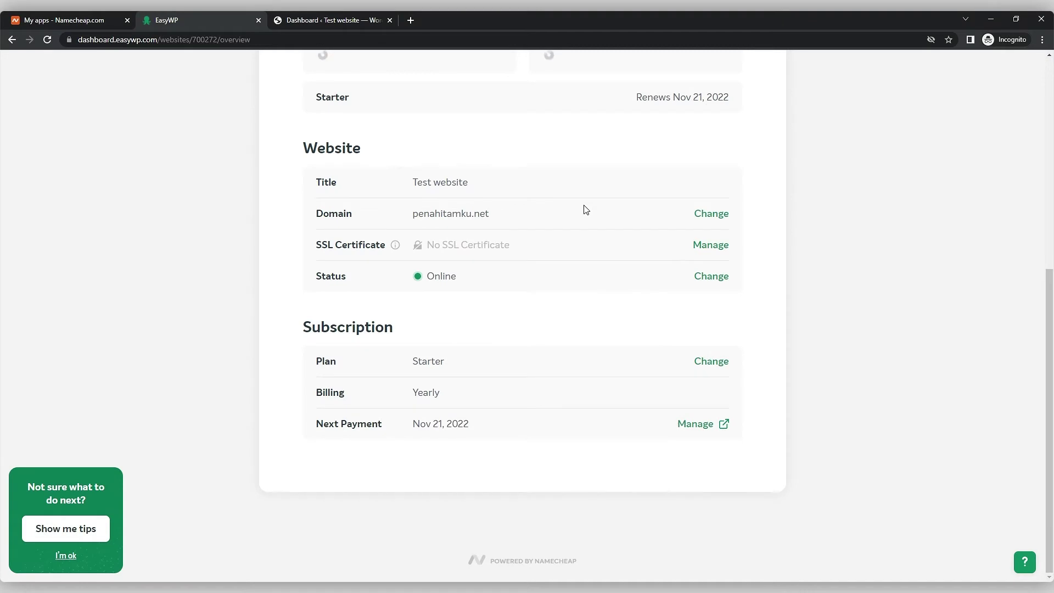
{"action": "left_click", "coordinate": [709, 215]}
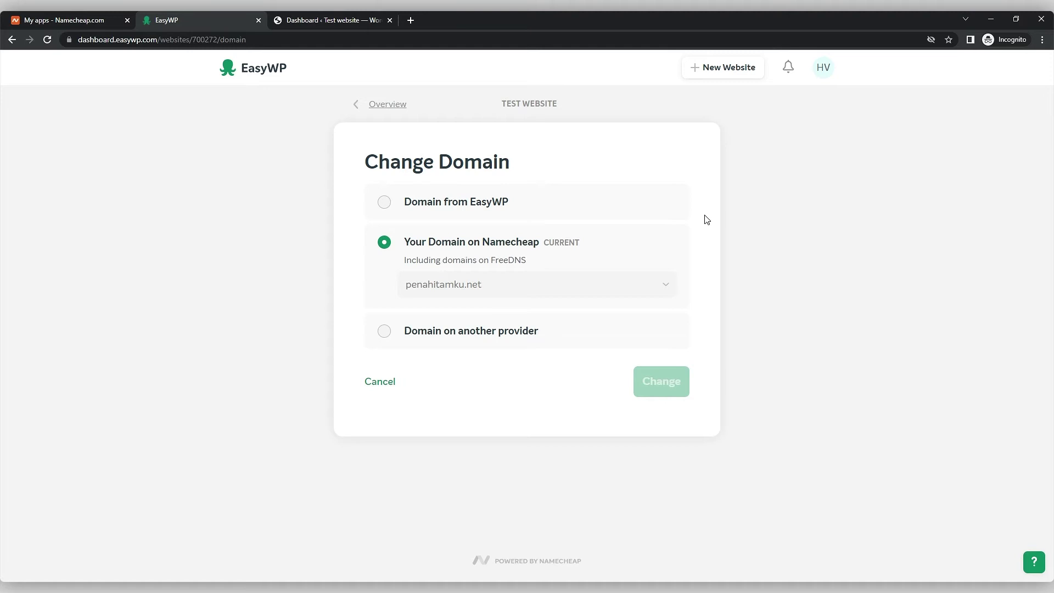
{"action": "left_click", "coordinate": [356, 107]}
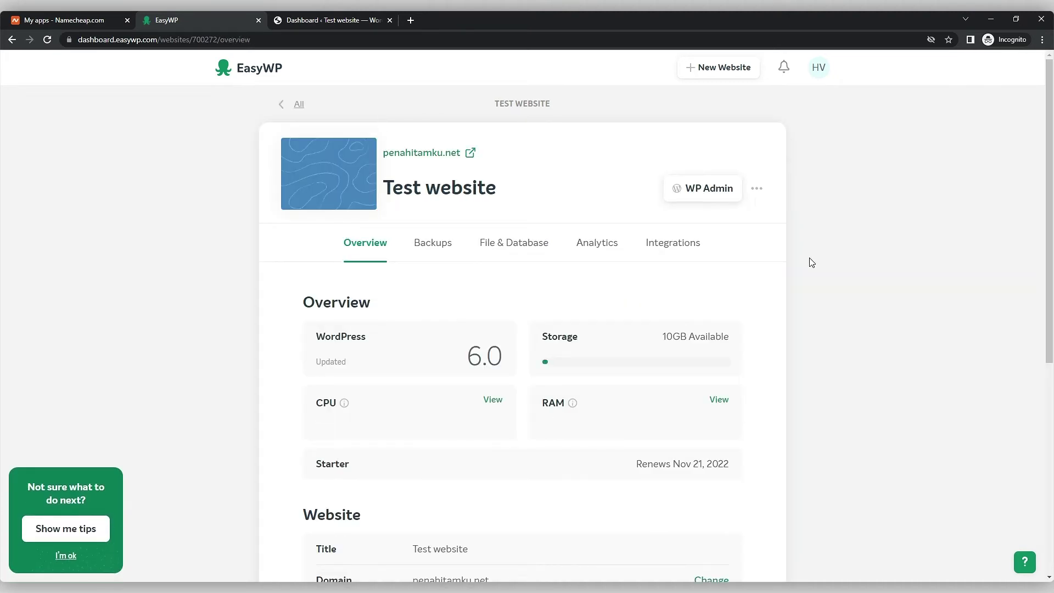
{"action": "scroll", "coordinate": [751, 394], "scroll_direction": "down", "scroll_amount": 5}
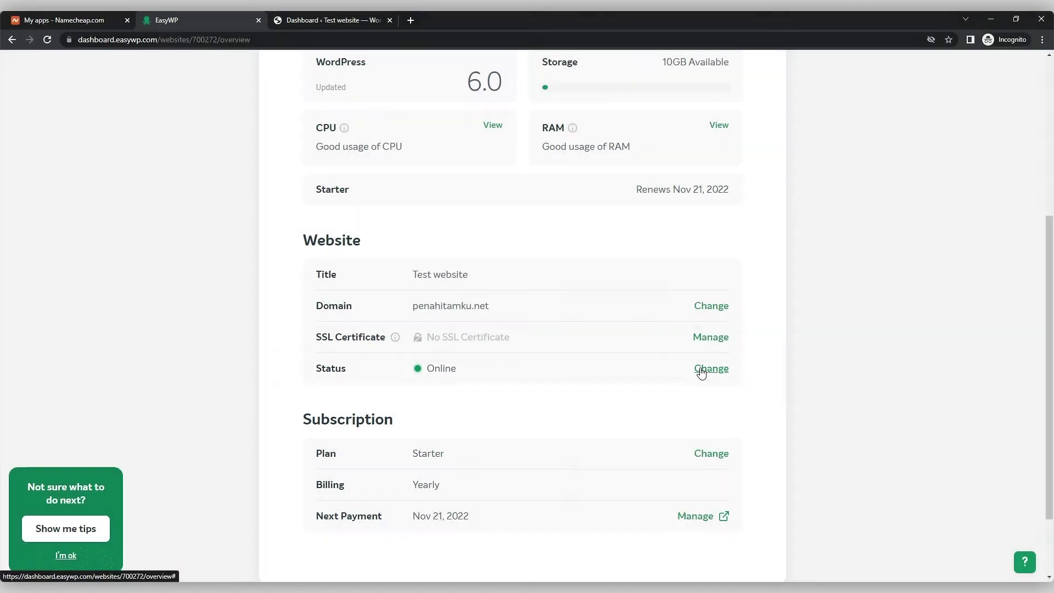
{"action": "left_click", "coordinate": [703, 371]}
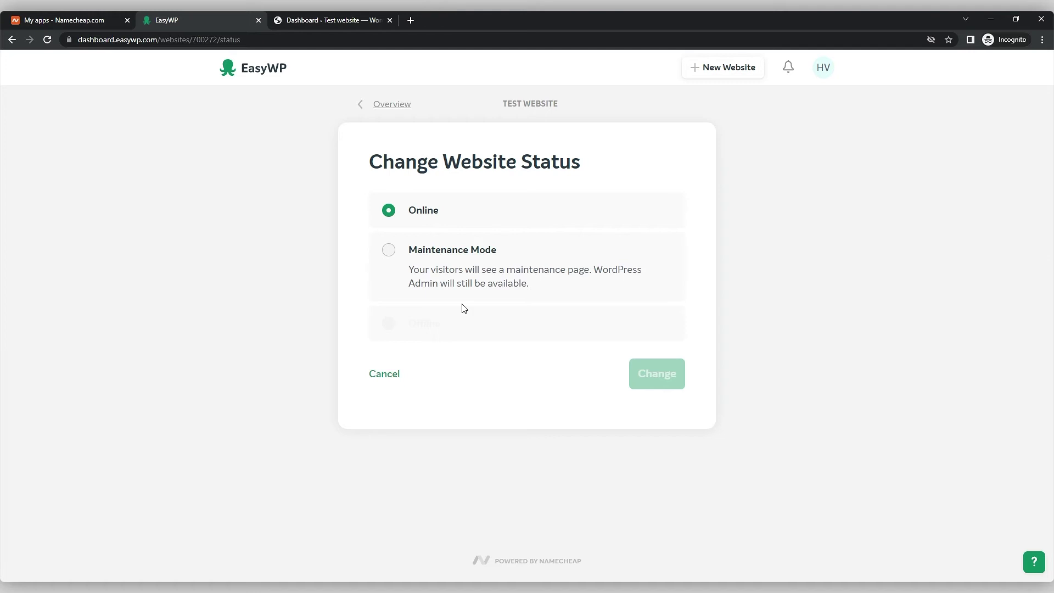
Step: Leave the status unchanged and compare the available EasyWP hosting plans
{"action": "left_click", "coordinate": [360, 106]}
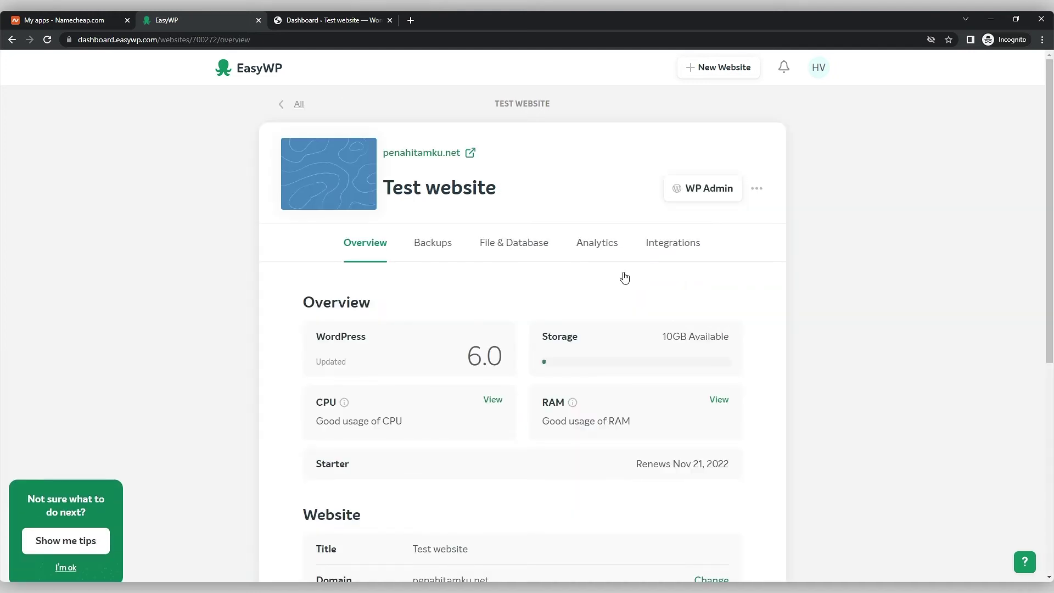
{"action": "scroll", "coordinate": [826, 344], "scroll_direction": "down", "scroll_amount": 6}
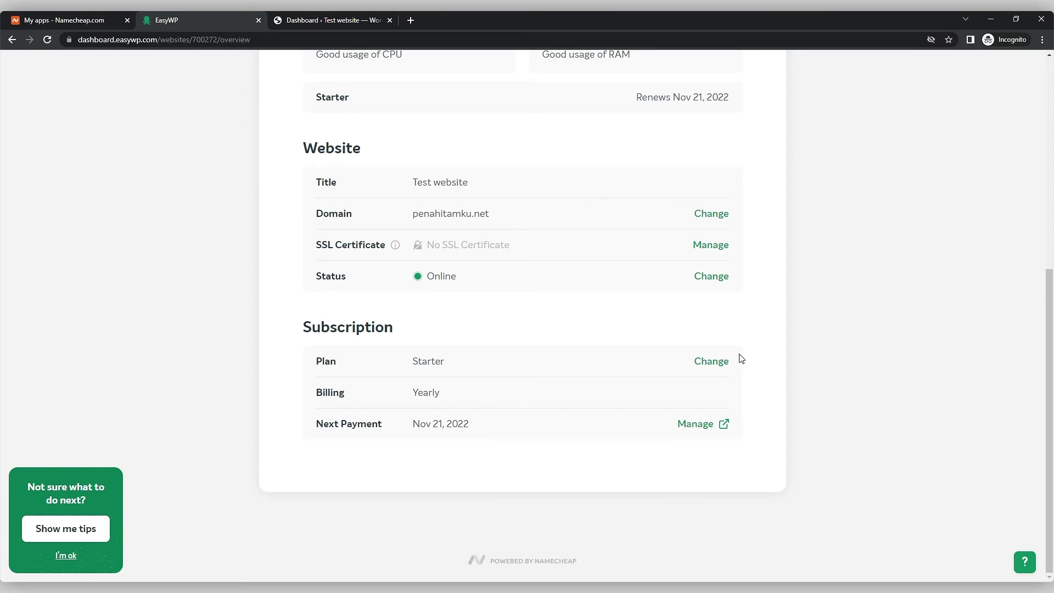
{"action": "left_click", "coordinate": [721, 362]}
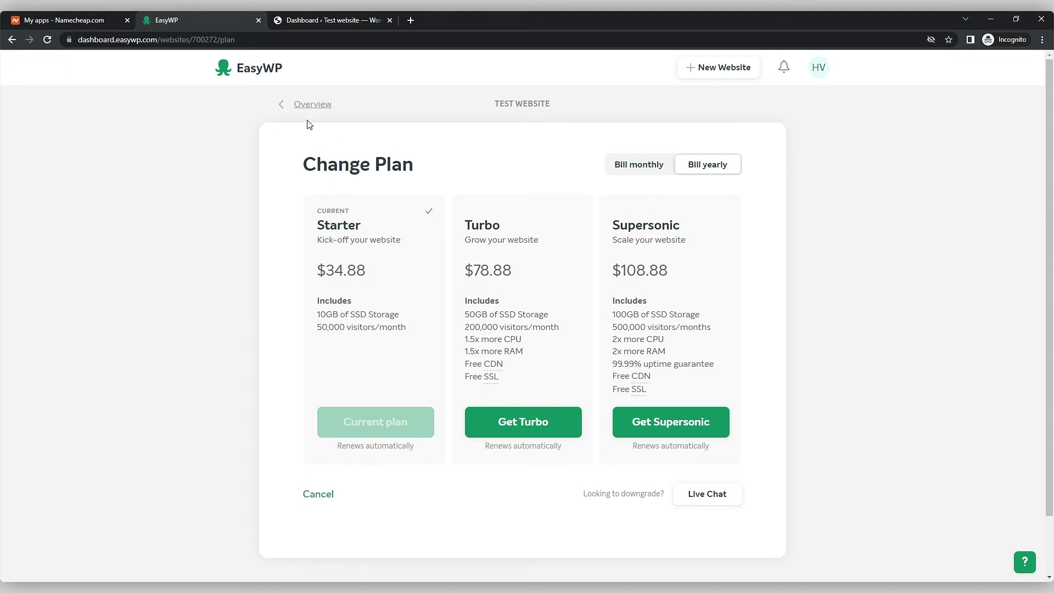
Step: Open the EasyWP Starter Yearly subscription ($34.88, renews 21 Nov 2022) on Namecheap
{"action": "left_click", "coordinate": [292, 111]}
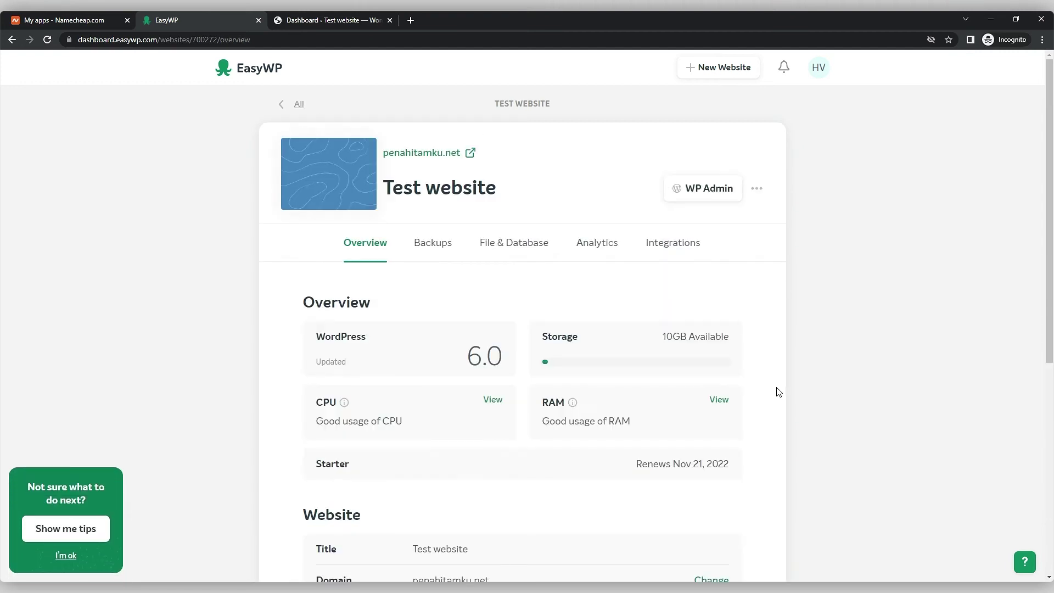
{"action": "scroll", "coordinate": [776, 393], "scroll_direction": "down", "scroll_amount": 4}
{"action": "scroll", "coordinate": [777, 401], "scroll_direction": "down", "scroll_amount": 3}
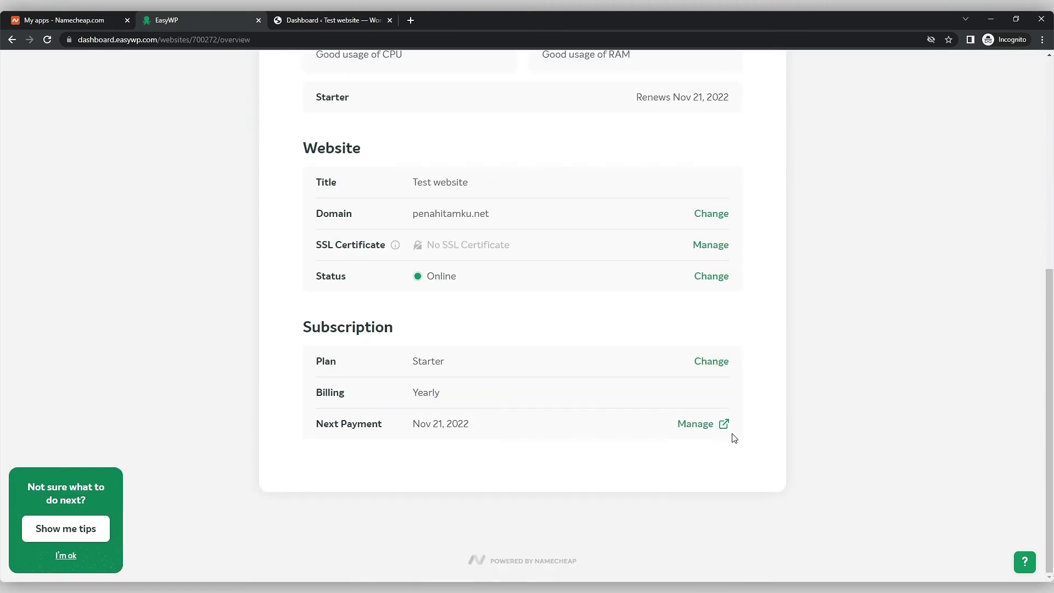
{"action": "left_click", "coordinate": [695, 426]}
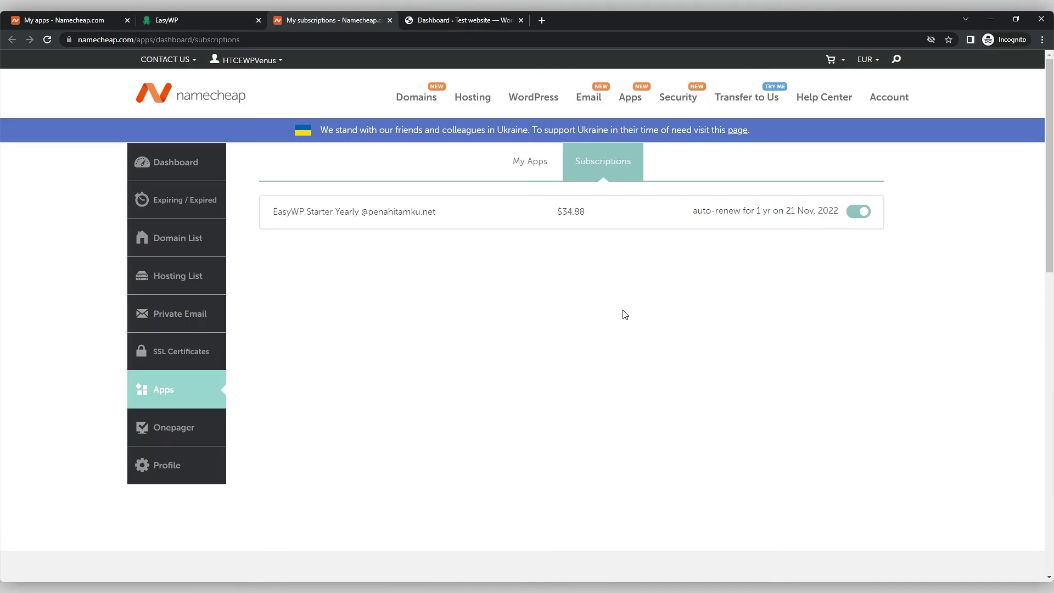
Step: Back on Test website's Overview, reveal the Reset WordPress Password and Delete Website actions
{"action": "left_click", "coordinate": [174, 23]}
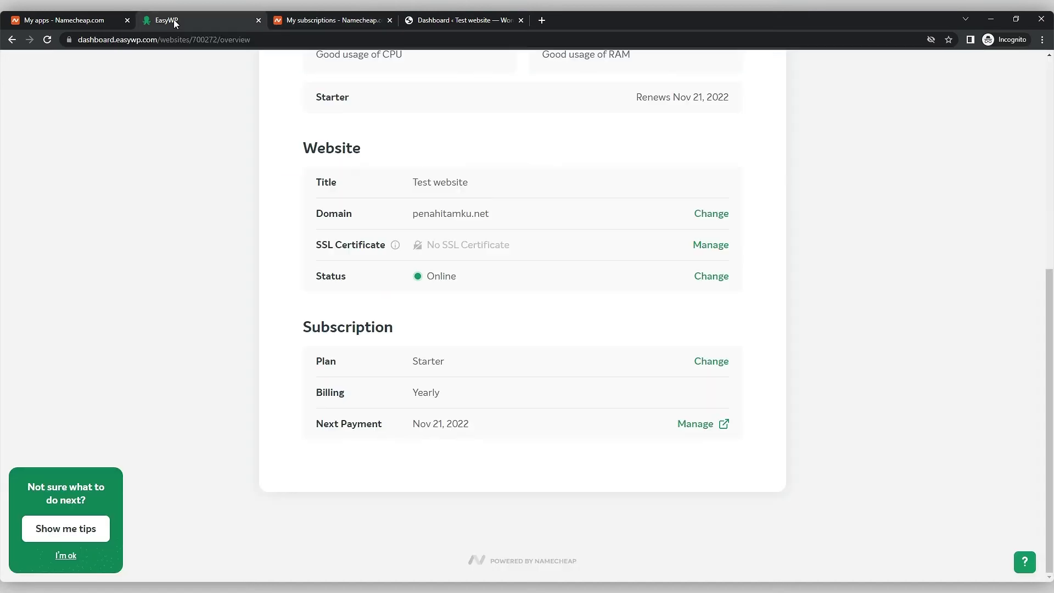
{"action": "scroll", "coordinate": [686, 338], "scroll_direction": "up", "scroll_amount": 6}
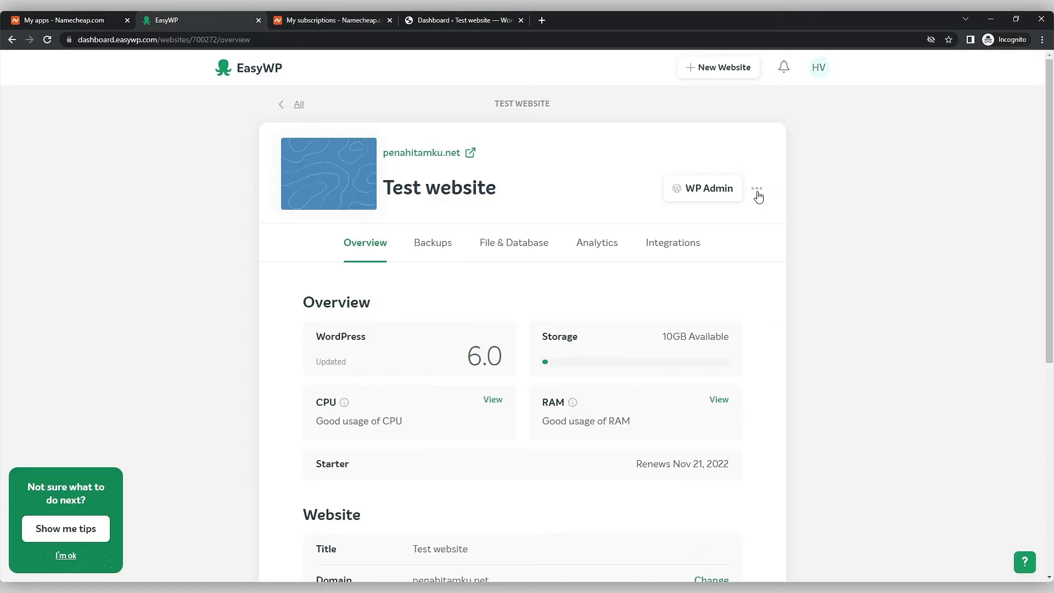
{"action": "left_click", "coordinate": [757, 190]}
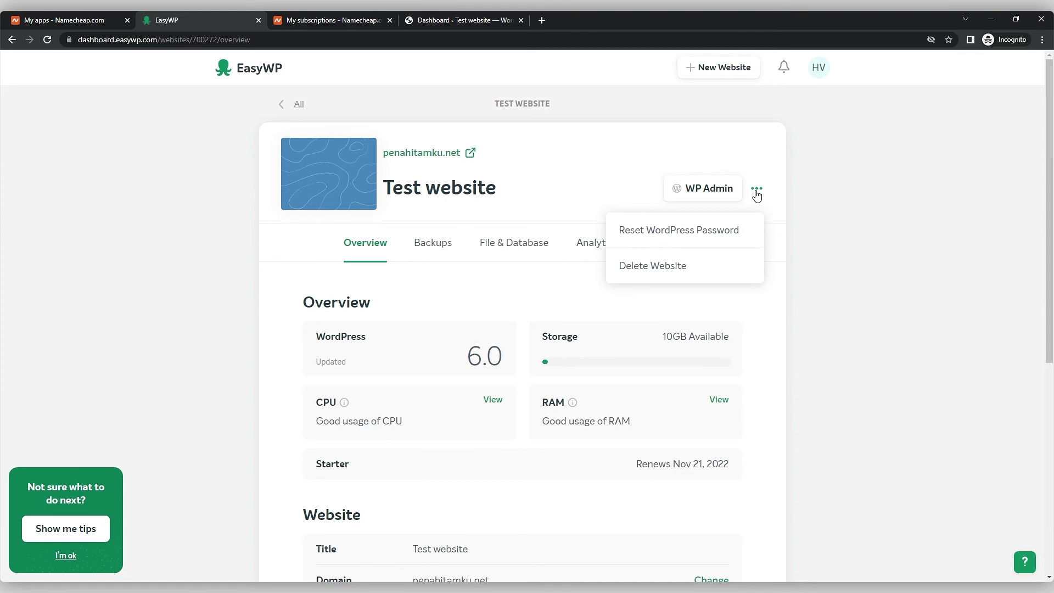
Step: In the Backups tab, create a backup with the description 'Test backup'
{"action": "left_click", "coordinate": [430, 253]}
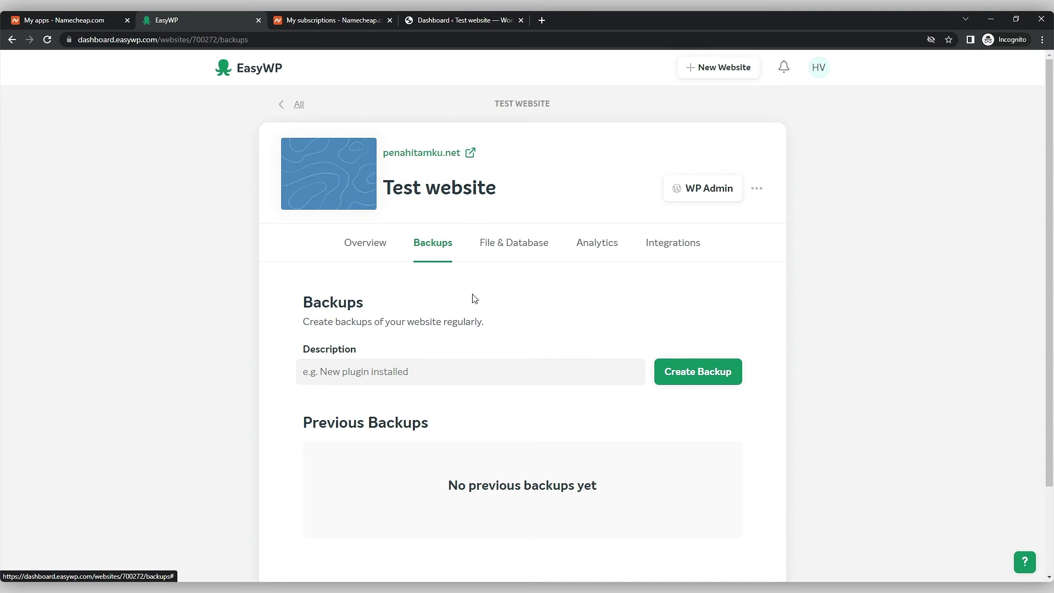
{"action": "scroll", "coordinate": [859, 386], "scroll_direction": "down", "scroll_amount": 1}
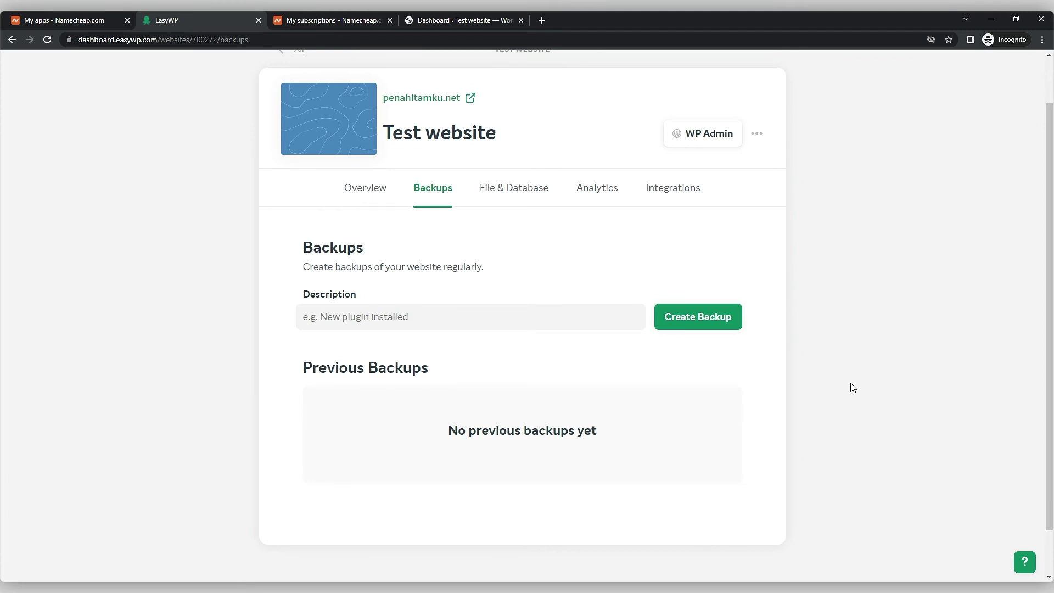
{"action": "left_click", "coordinate": [399, 328]}
{"action": "left_click", "coordinate": [399, 328]}
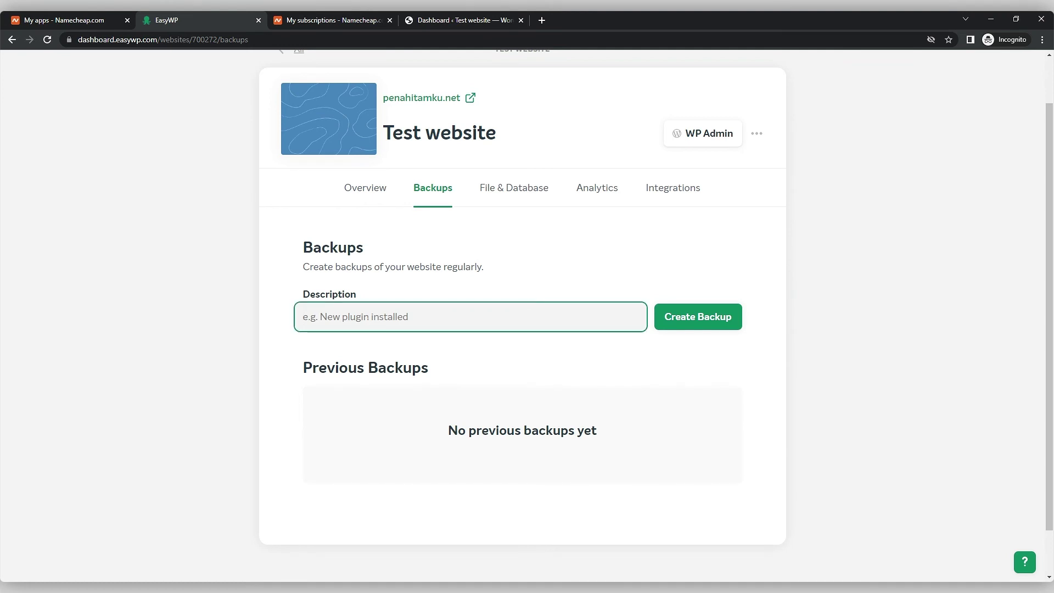
{"action": "type", "text": "Testbackup"}
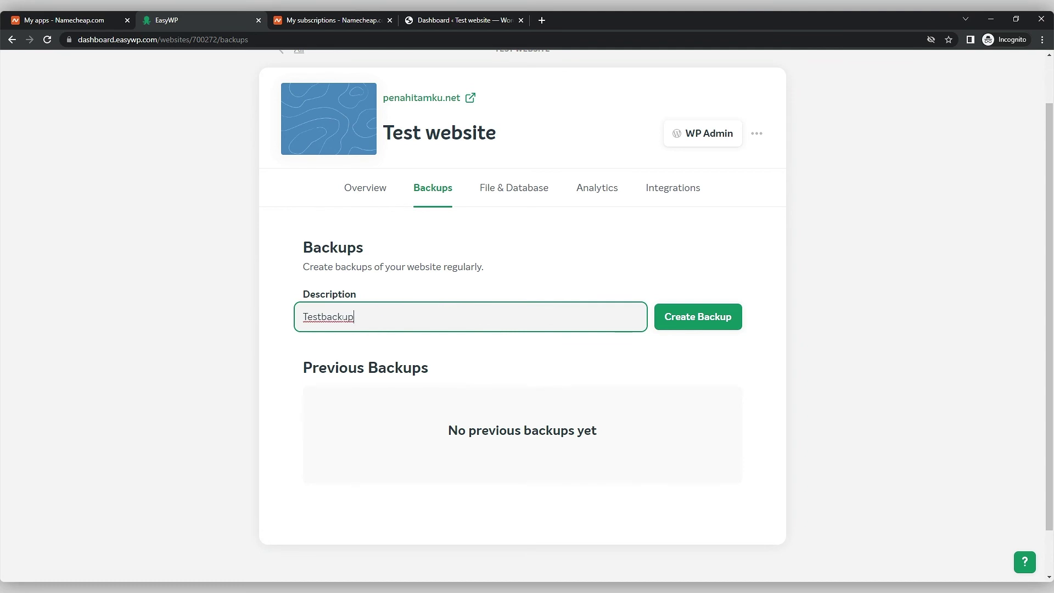
{"action": "left_click", "coordinate": [320, 317]}
{"action": "left_click", "coordinate": [705, 322]}
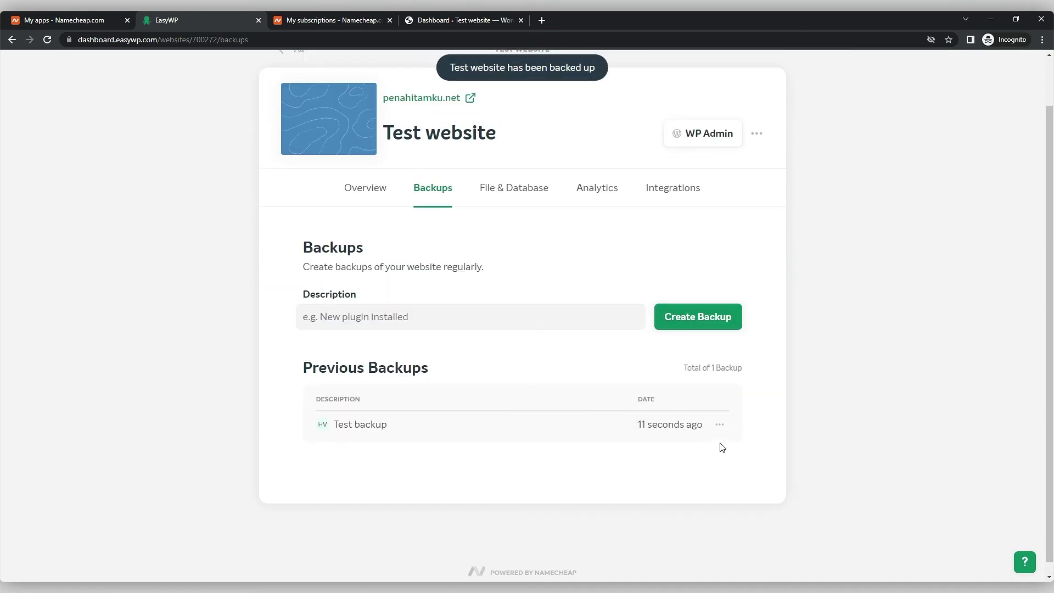
Step: View the new backup's actions, then open the File & Database SFTP and phpMyAdmin options
{"action": "left_click", "coordinate": [720, 427]}
{"action": "scroll", "coordinate": [730, 449], "scroll_direction": "down", "scroll_amount": 1}
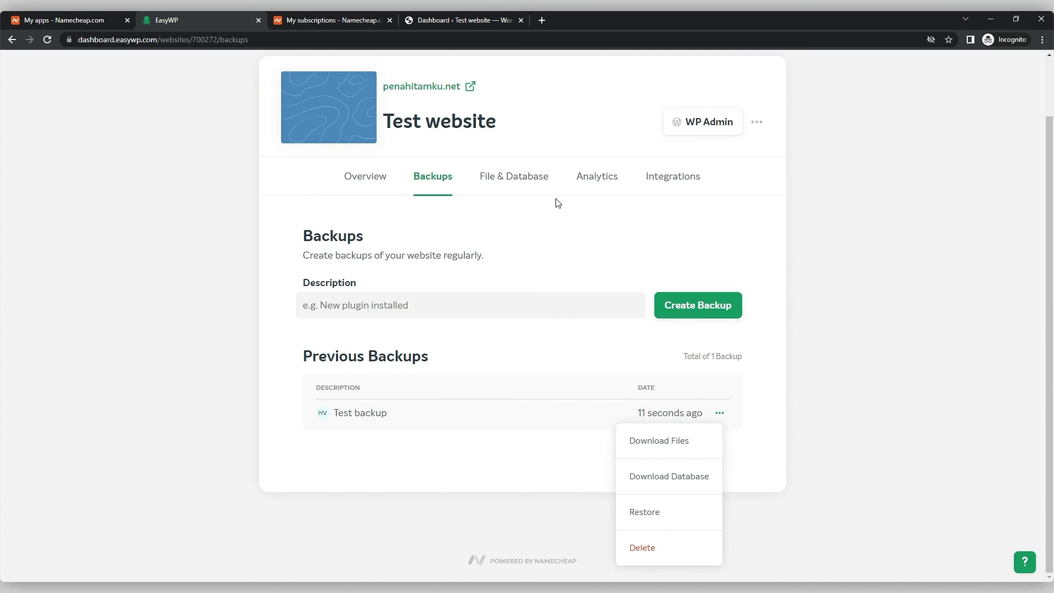
{"action": "left_click", "coordinate": [513, 181]}
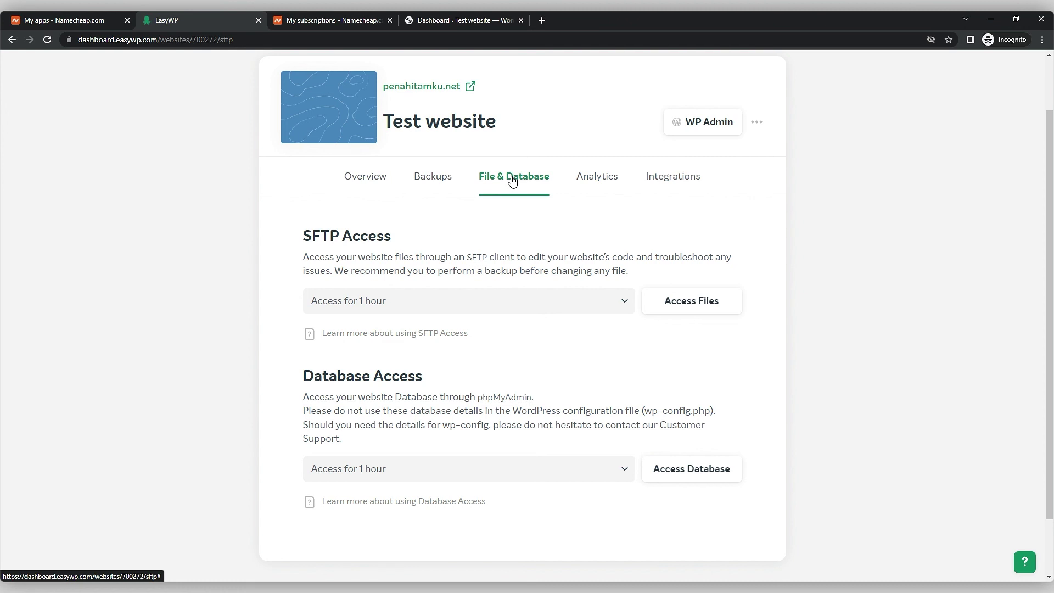
Step: Check CPU and RAM analytics, then list the CDN, Private Email, Logo Maker and PremiumDNS integrations
{"action": "left_click", "coordinate": [601, 180]}
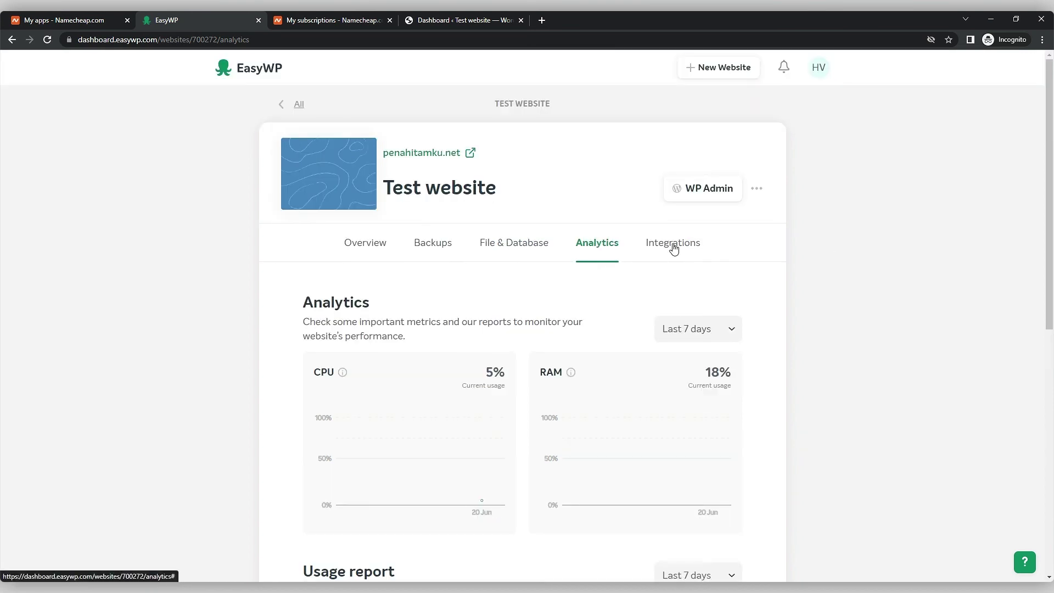
{"action": "left_click", "coordinate": [674, 247]}
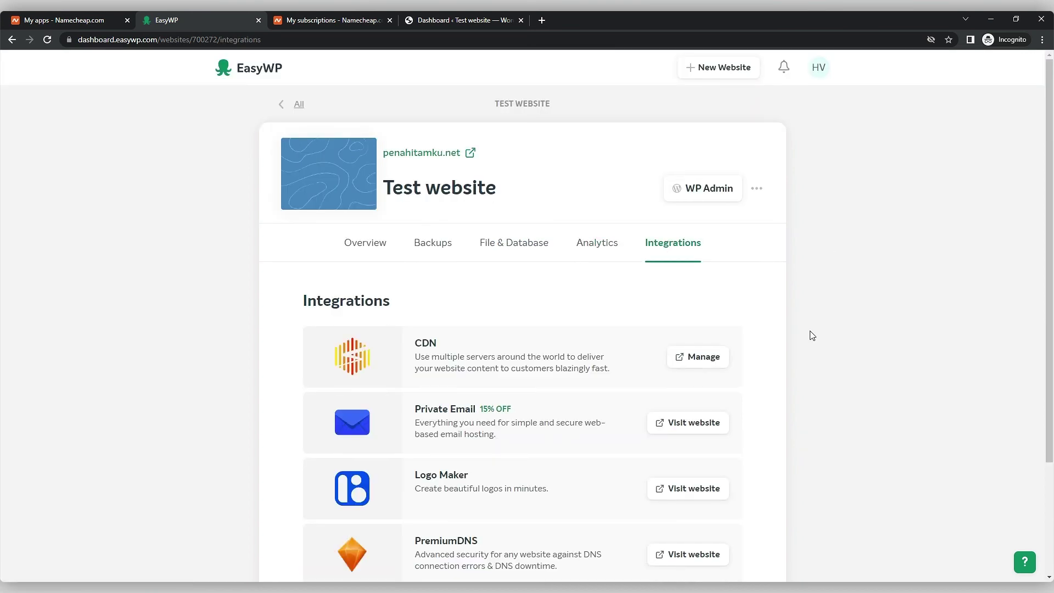
{"action": "scroll", "coordinate": [812, 336], "scroll_direction": "down", "scroll_amount": 2}
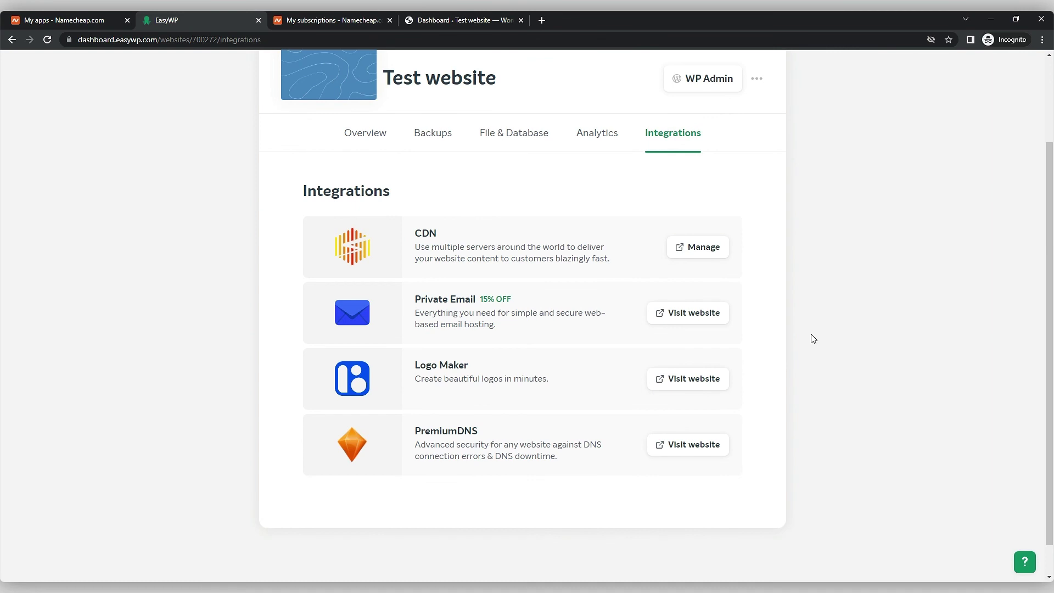